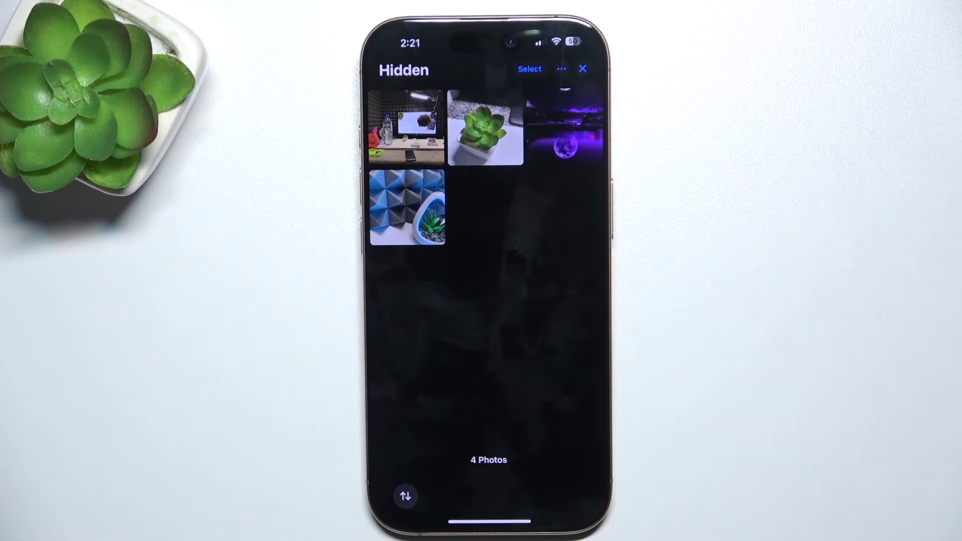
Step: Close the Hidden album and its 4 photos to return to the collections screen
click(582, 68)
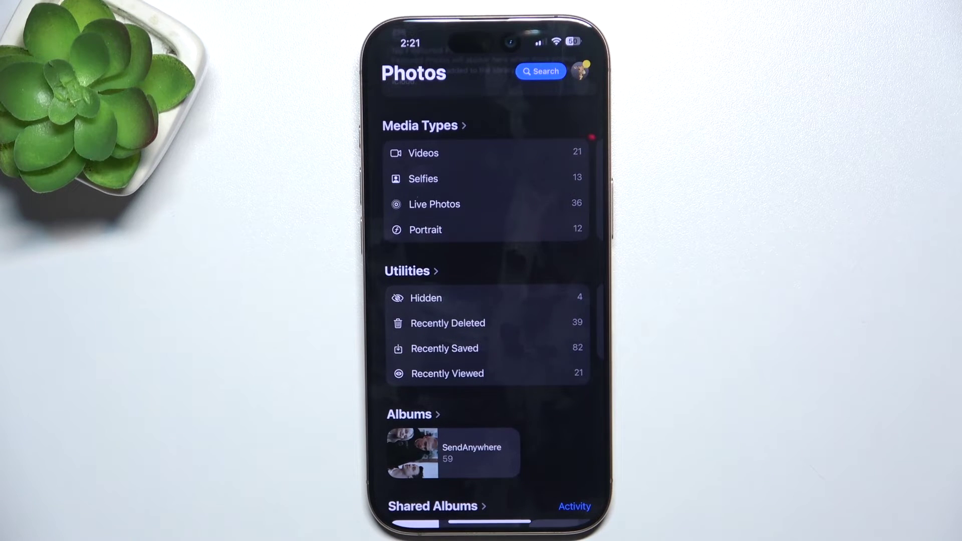
Step: Switch to Settings and open the Photos page under Apps
drag(489, 526, 489, 339)
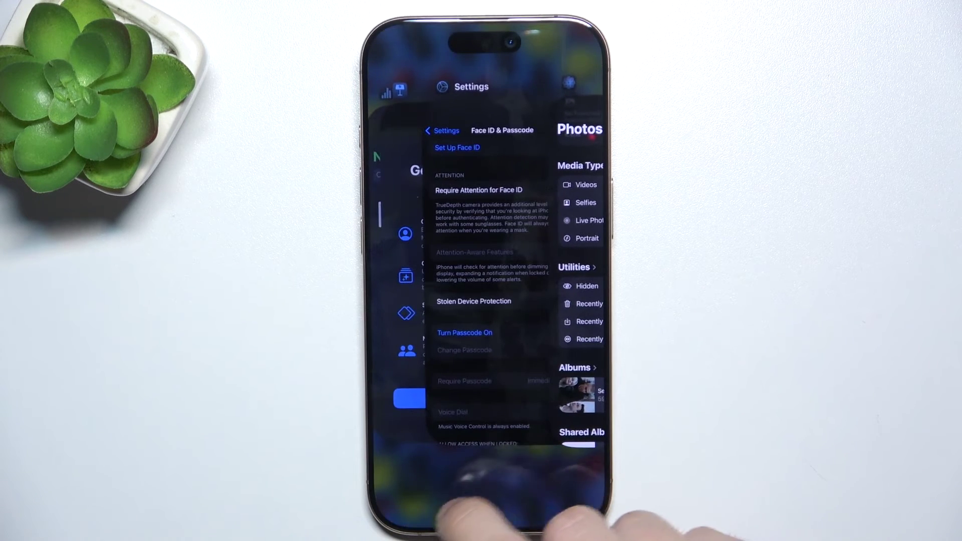
click(594, 406)
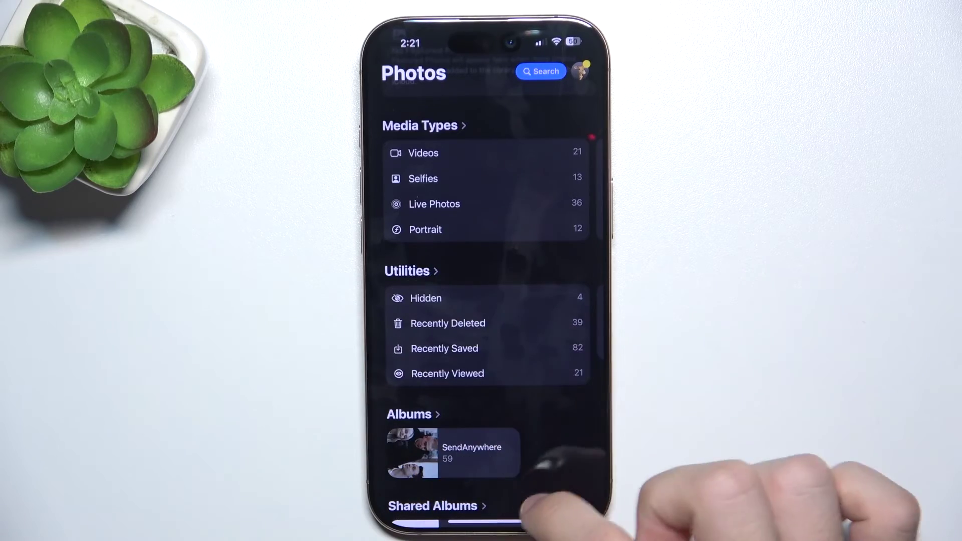
drag(489, 526, 450, 360)
click(452, 360)
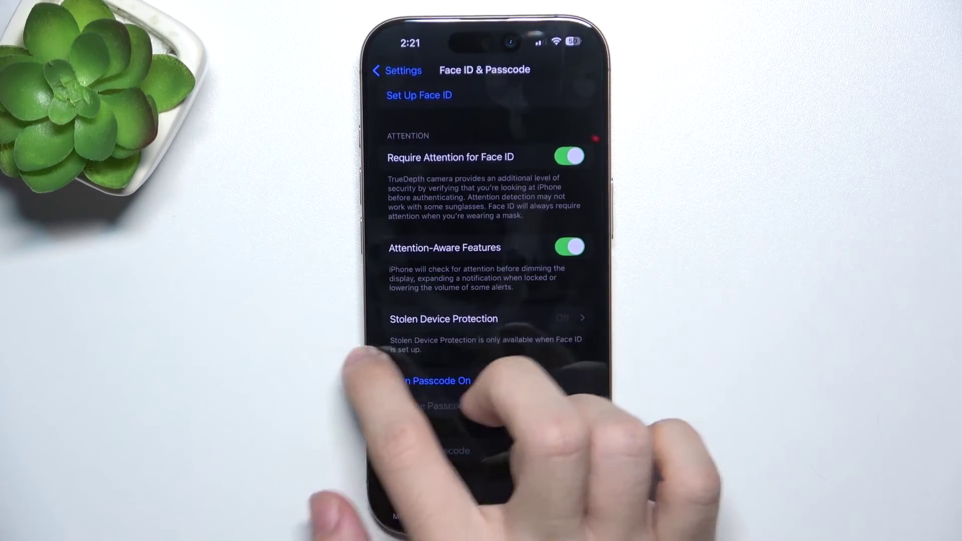
drag(376, 376, 563, 376)
scroll(489, 301, down, 2)
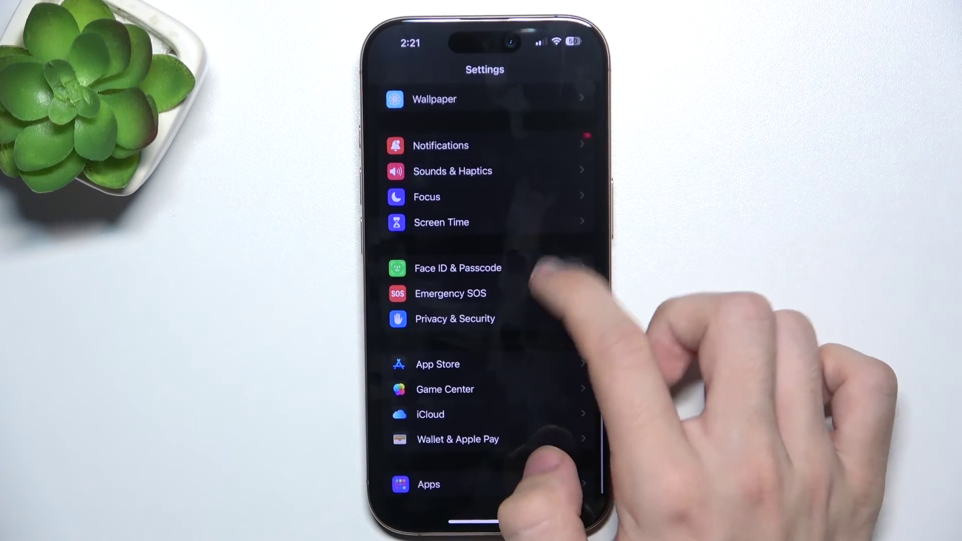
click(451, 484)
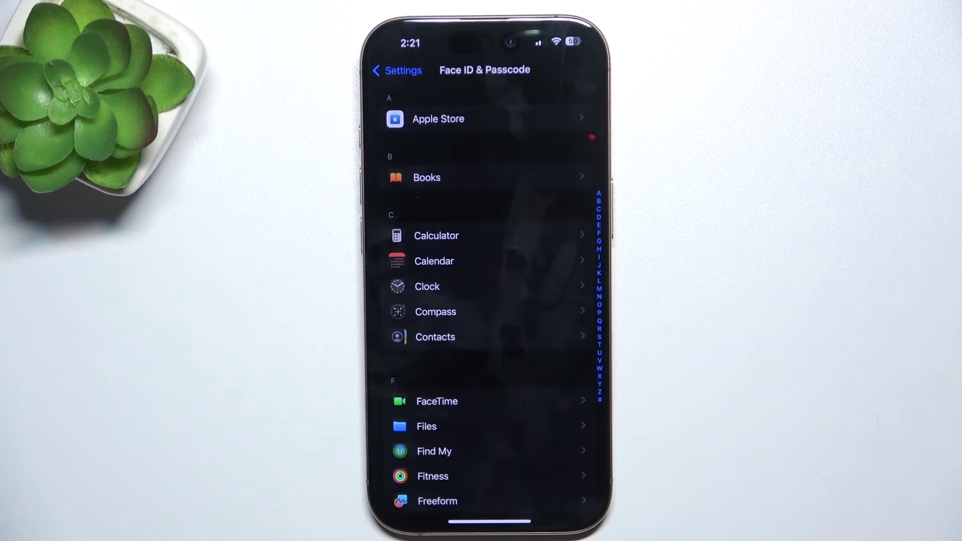
scroll(489, 302, down, 5)
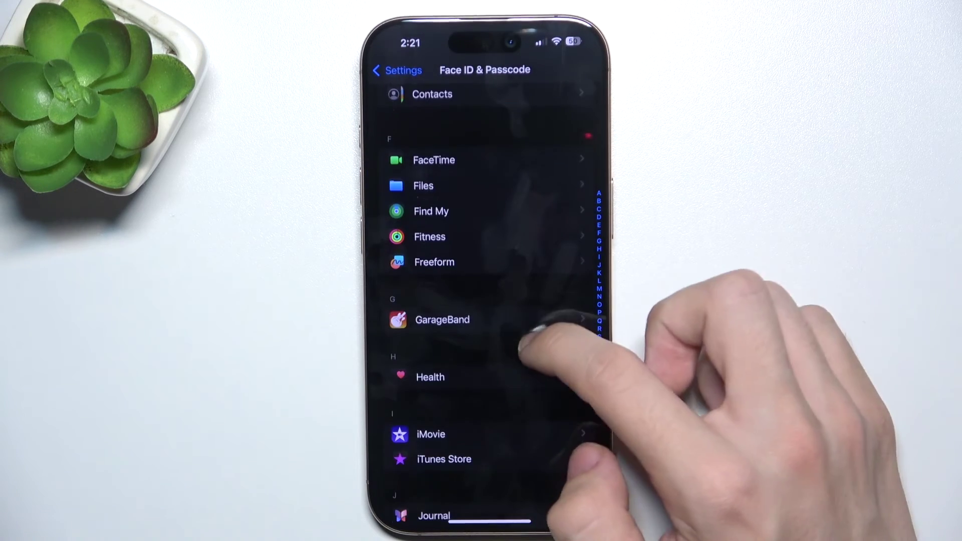
click(598, 313)
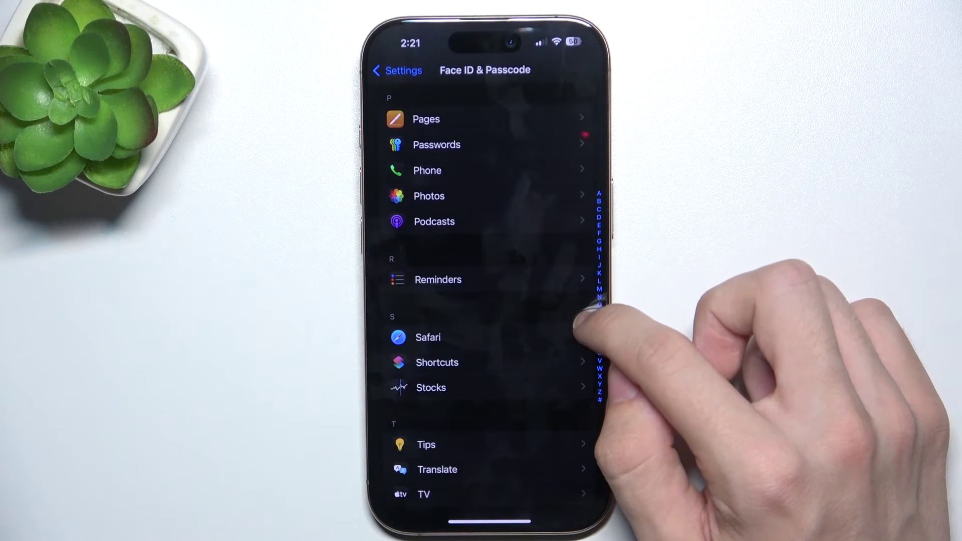
click(428, 196)
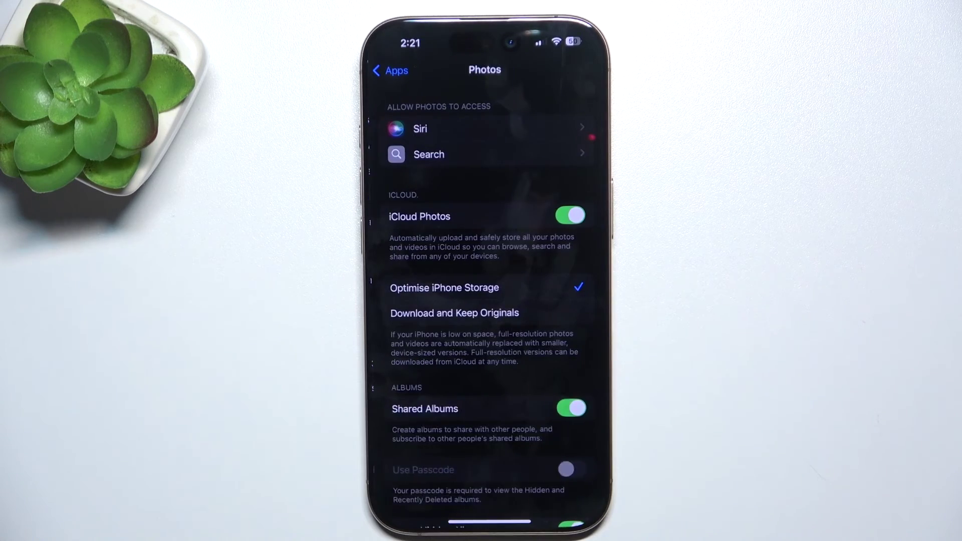
scroll(489, 338, down, 4)
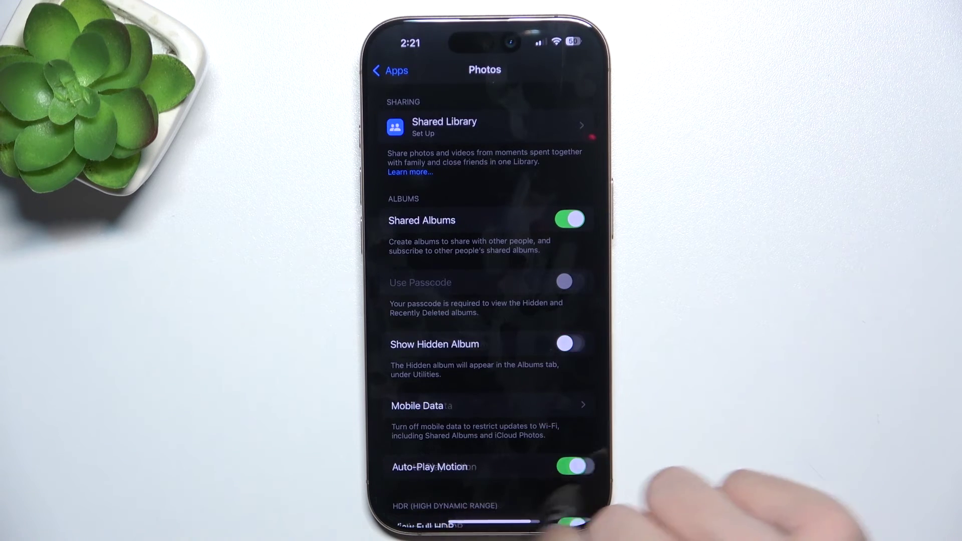
Step: Confirm Hidden is gone from Photos Utilities, then turn Show Hidden Album back on in Settings
drag(420, 522, 557, 522)
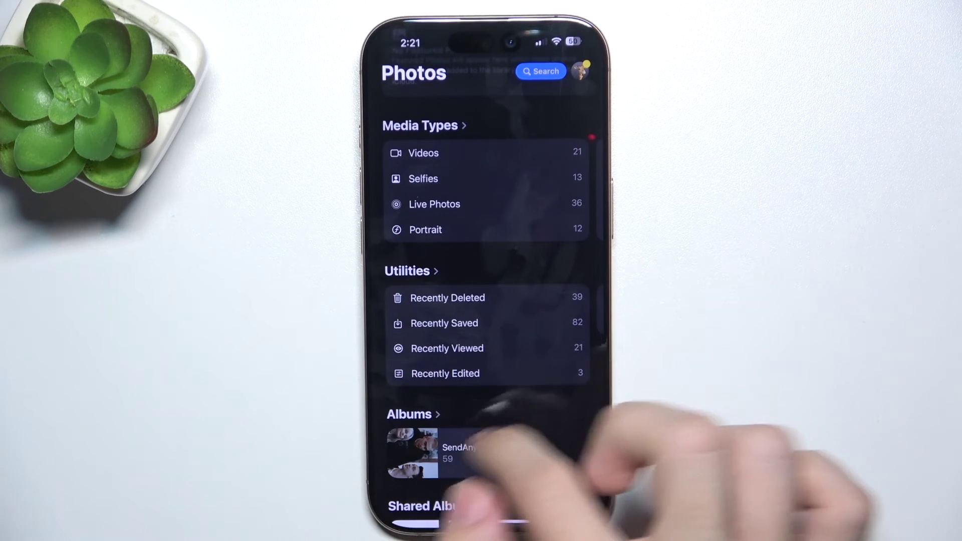
mouse_move(579, 323)
mouse_down()
mouse_move(421, 323)
mouse_move(578, 324)
mouse_up()
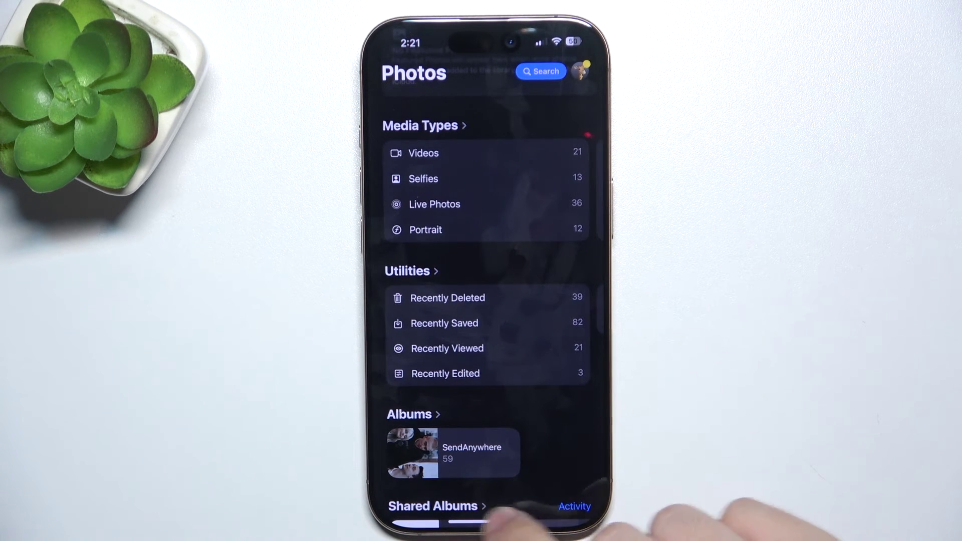
drag(496, 522, 405, 522)
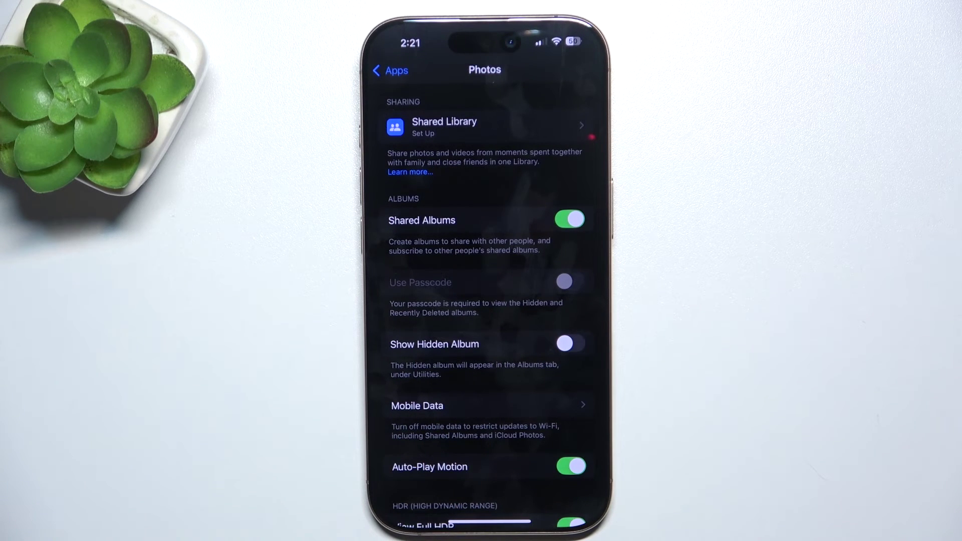
click(564, 343)
Step: Switch to Photos and open the Hidden album under Utilities
drag(489, 522, 676, 529)
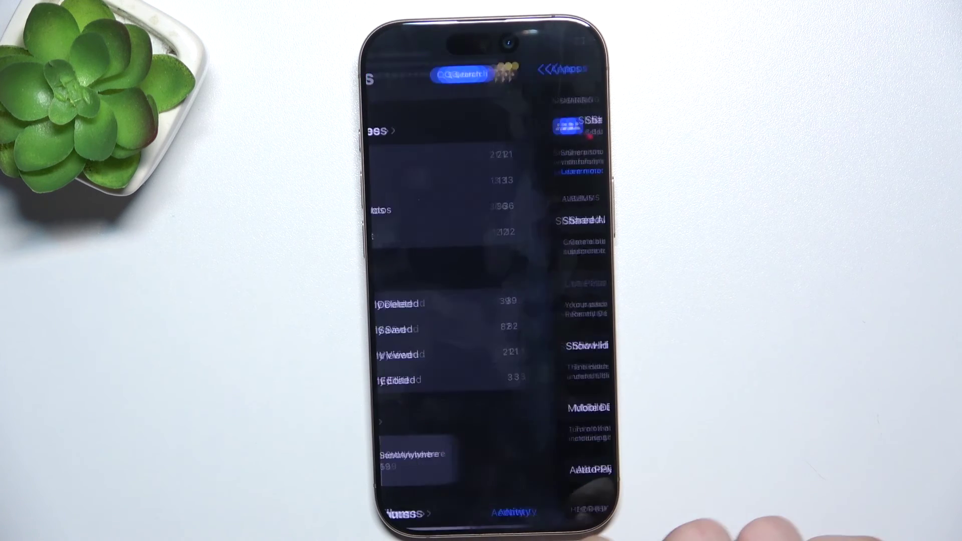
click(537, 297)
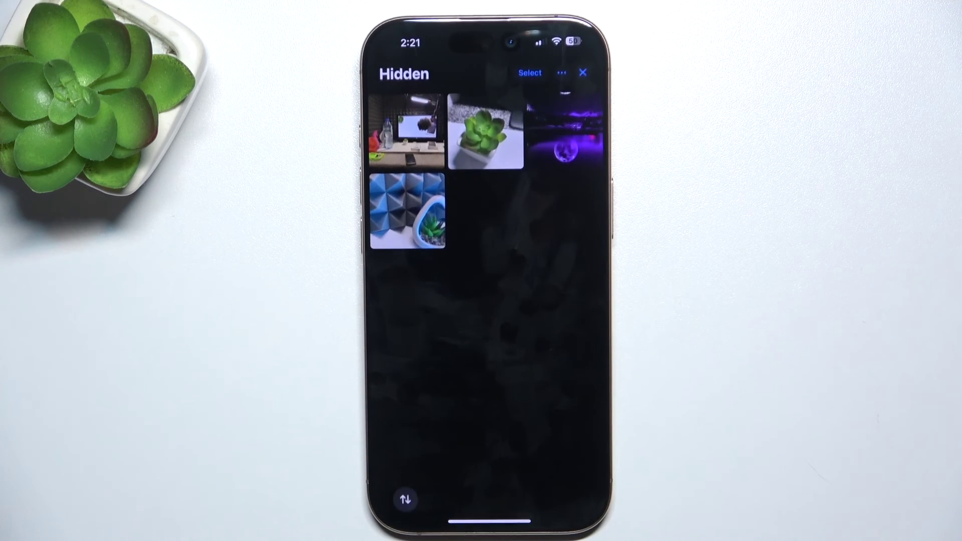